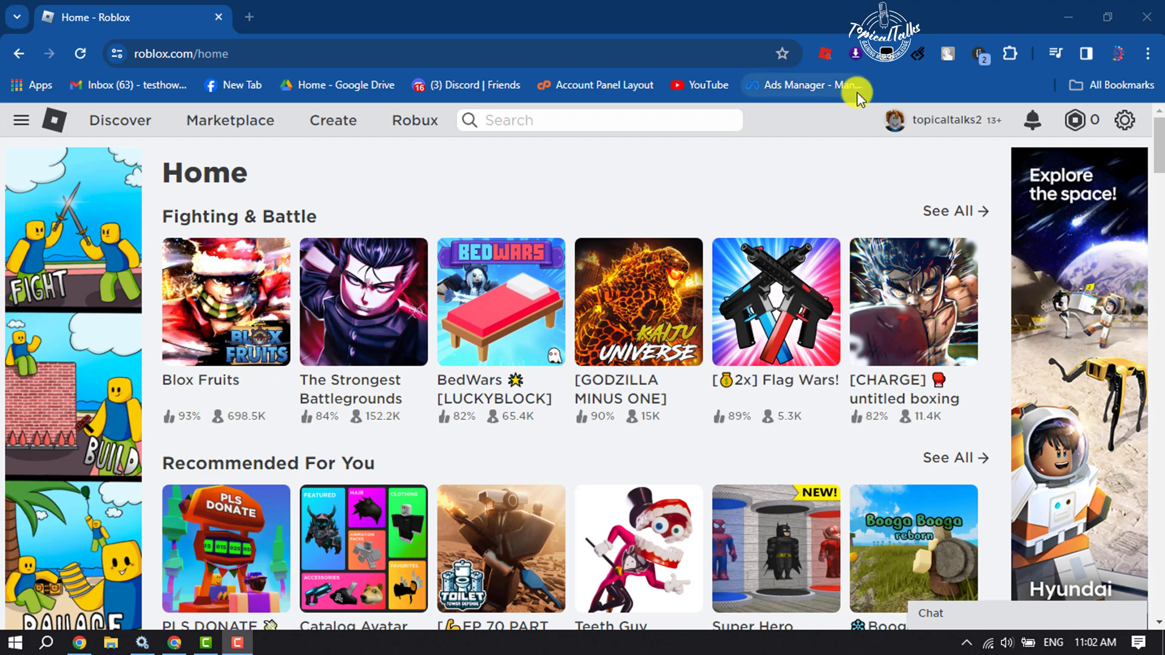
Go to the Inventory and show the My Private Servers list with both Battle Round servers.
click(21, 120)
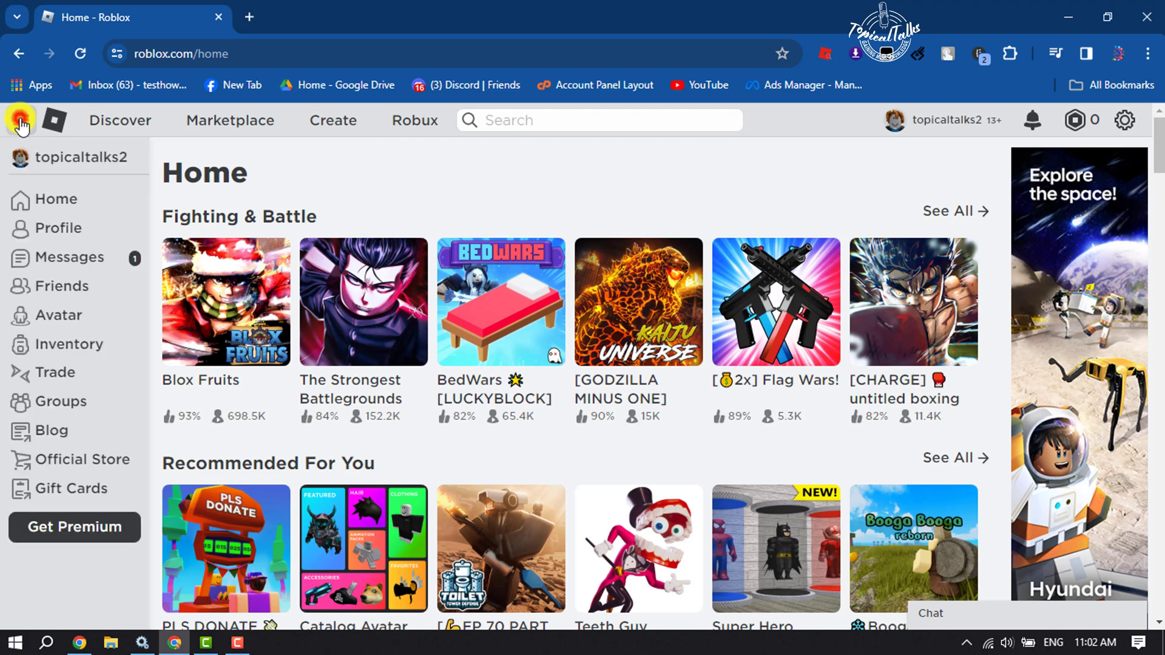
click(53, 346)
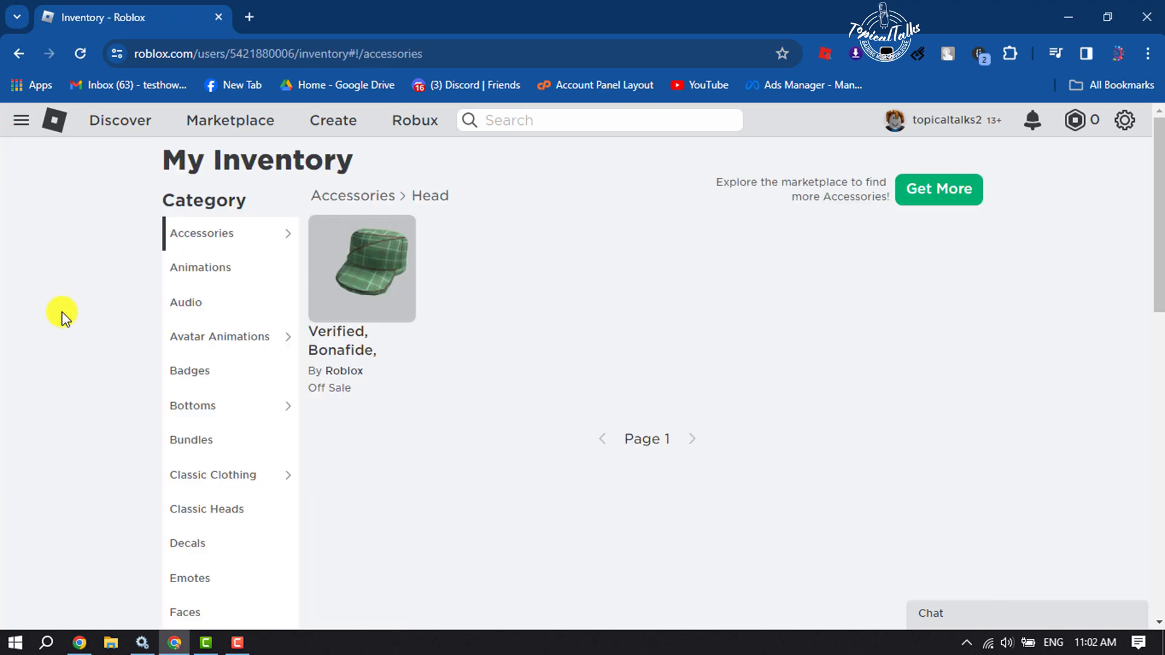
scroll(215, 375, down, 1)
scroll(215, 376, down, 3)
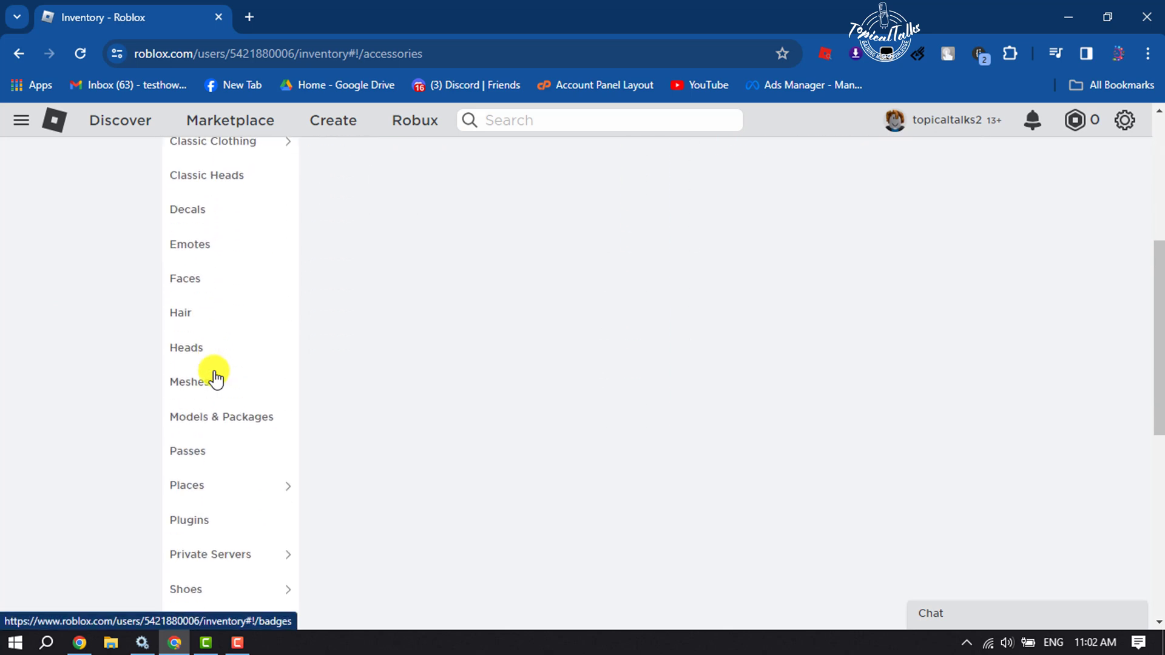
scroll(215, 375, down, 1)
scroll(216, 376, down, 1)
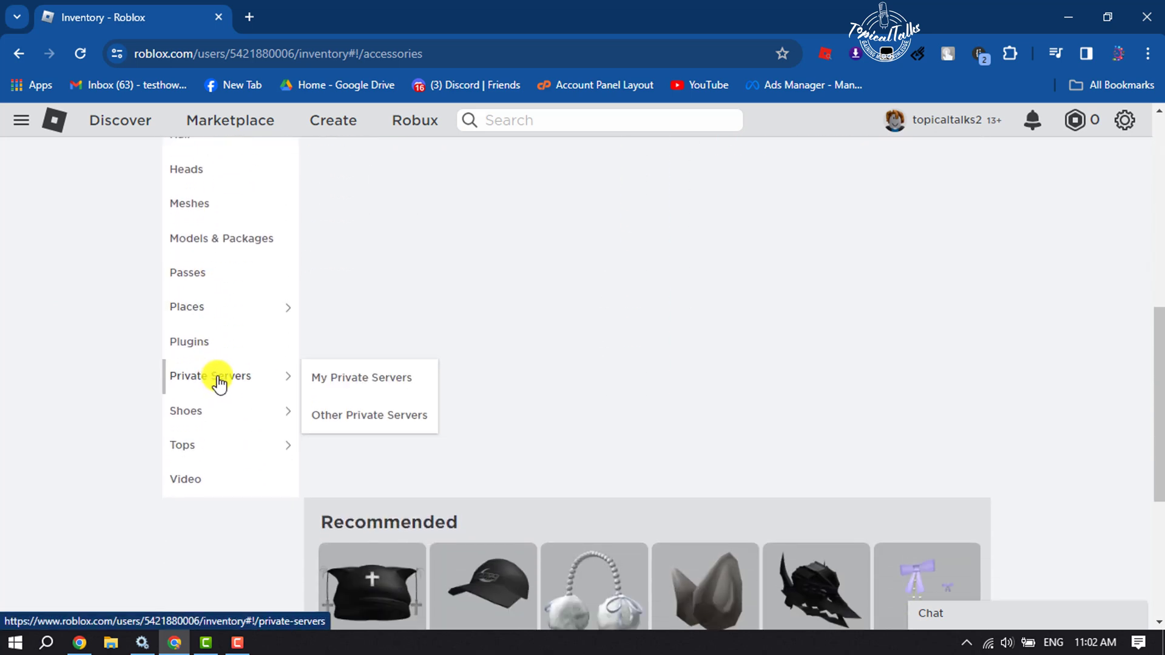
click(360, 387)
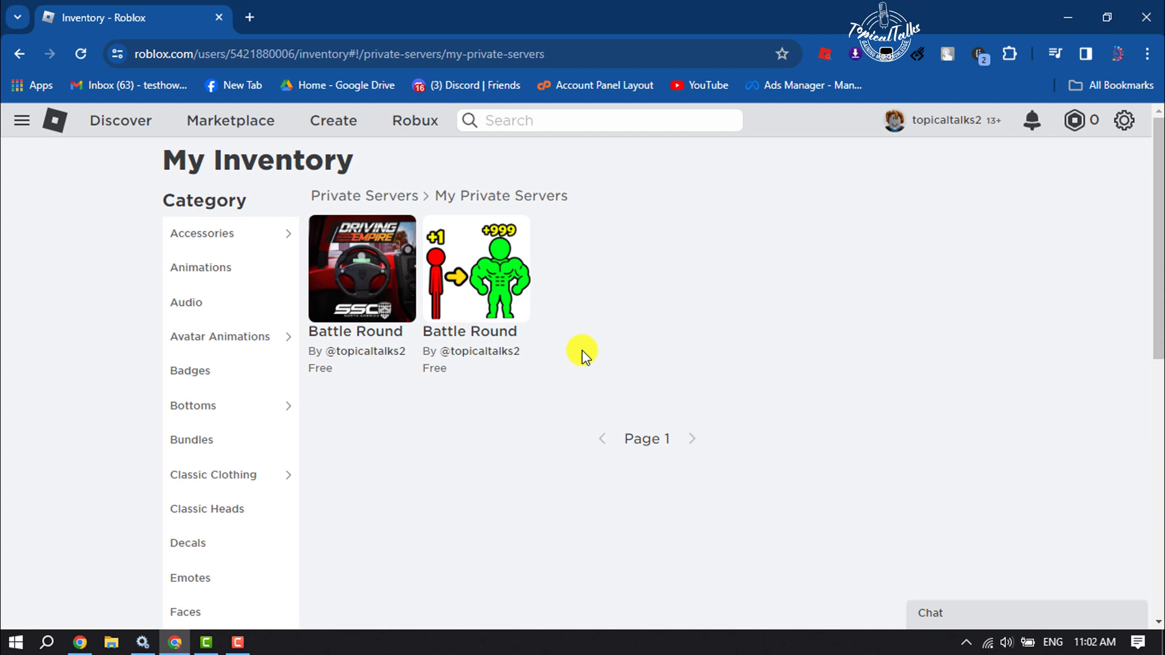
Open the second Battle Round server's Strength Simulator page and its server options menu.
click(492, 300)
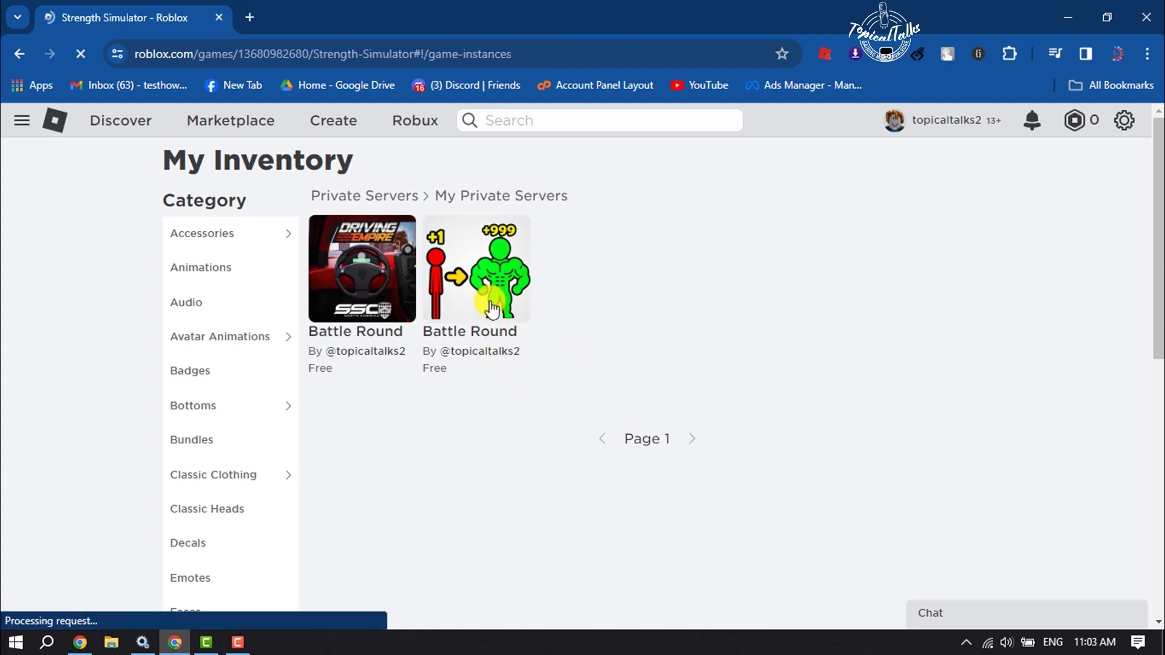
scroll(491, 304, down, 5)
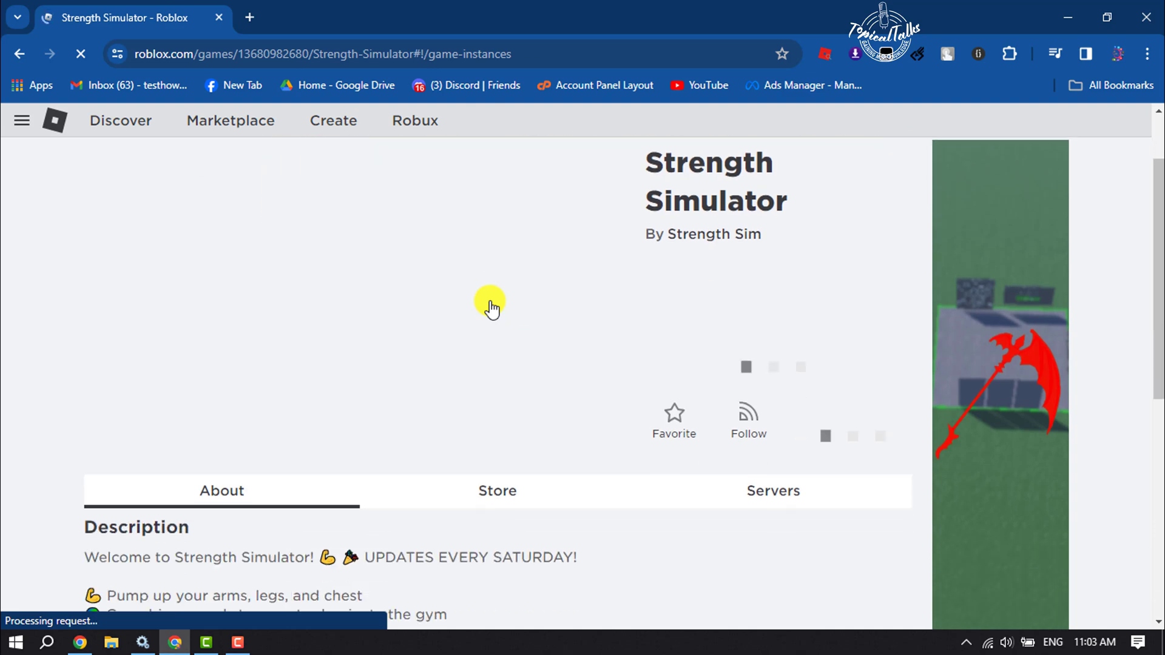
scroll(728, 409, down, 3)
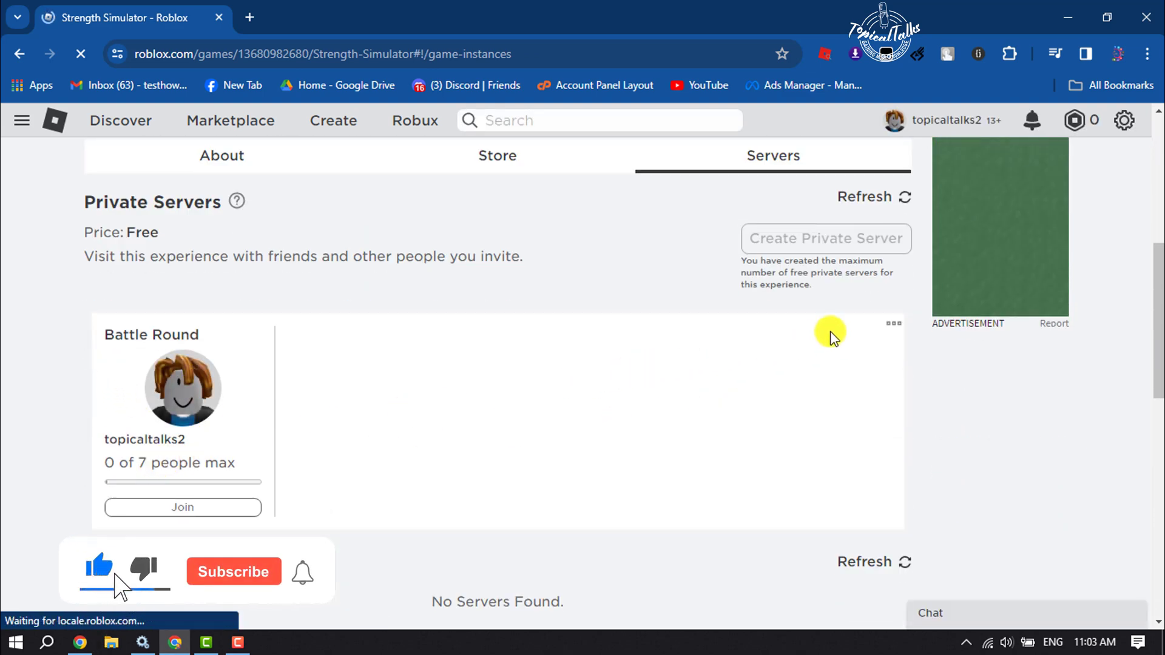
click(892, 327)
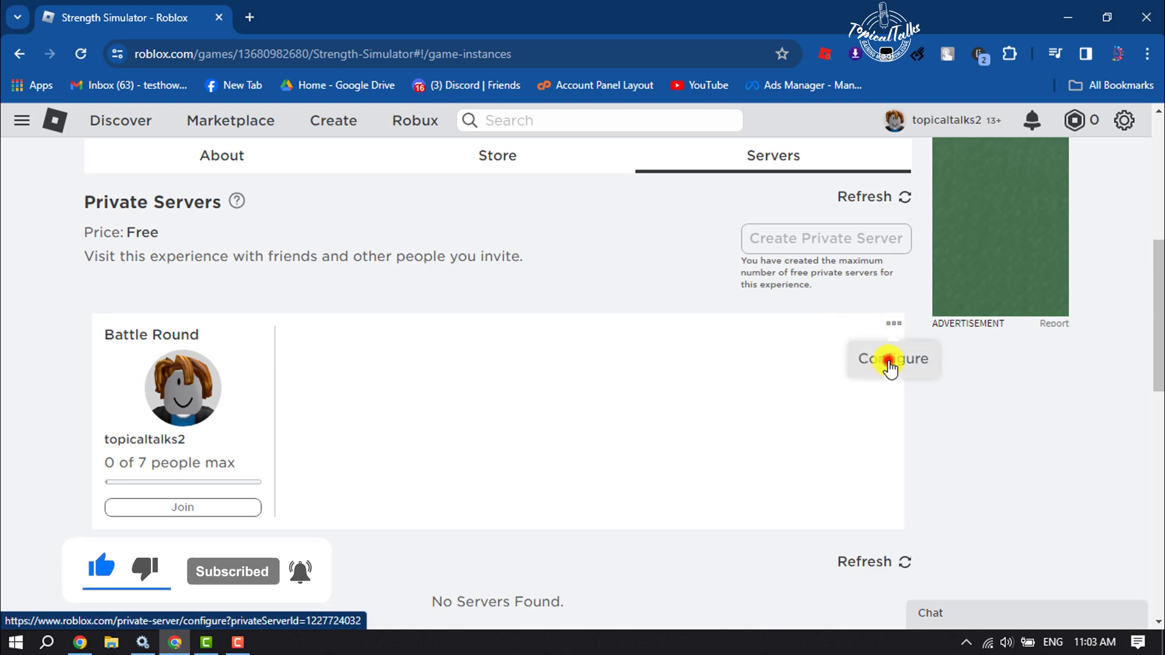
Choose Configure to open the Battle Round server's Configure Private Server page.
click(890, 364)
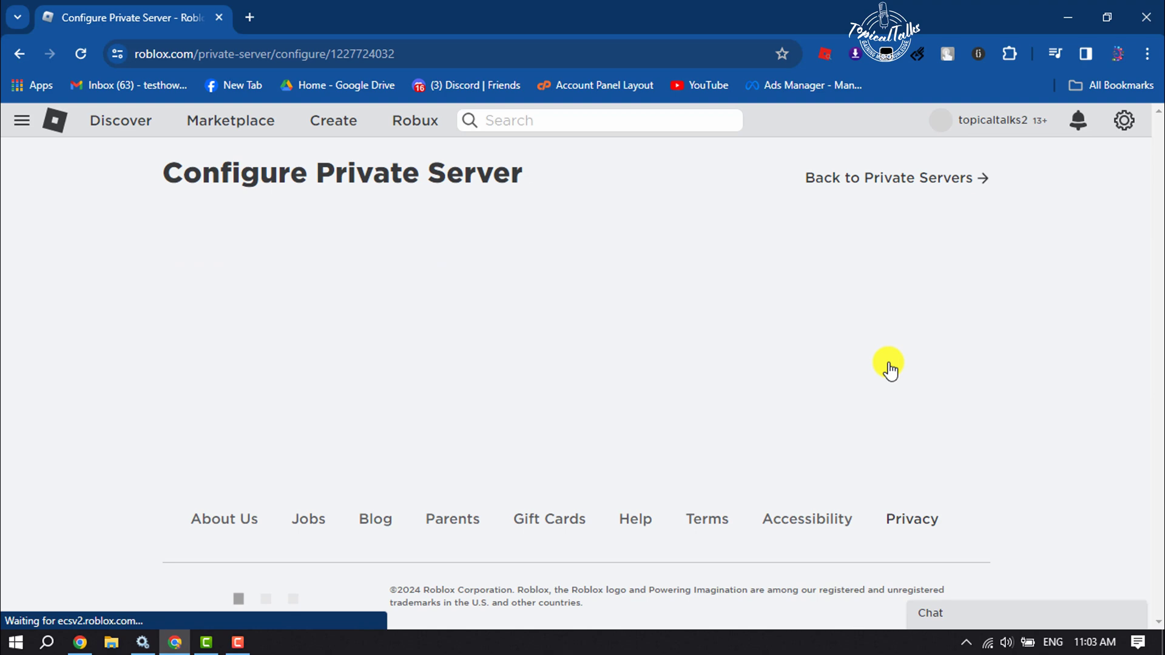
scroll(889, 364, down, 2)
scroll(888, 363, down, 3)
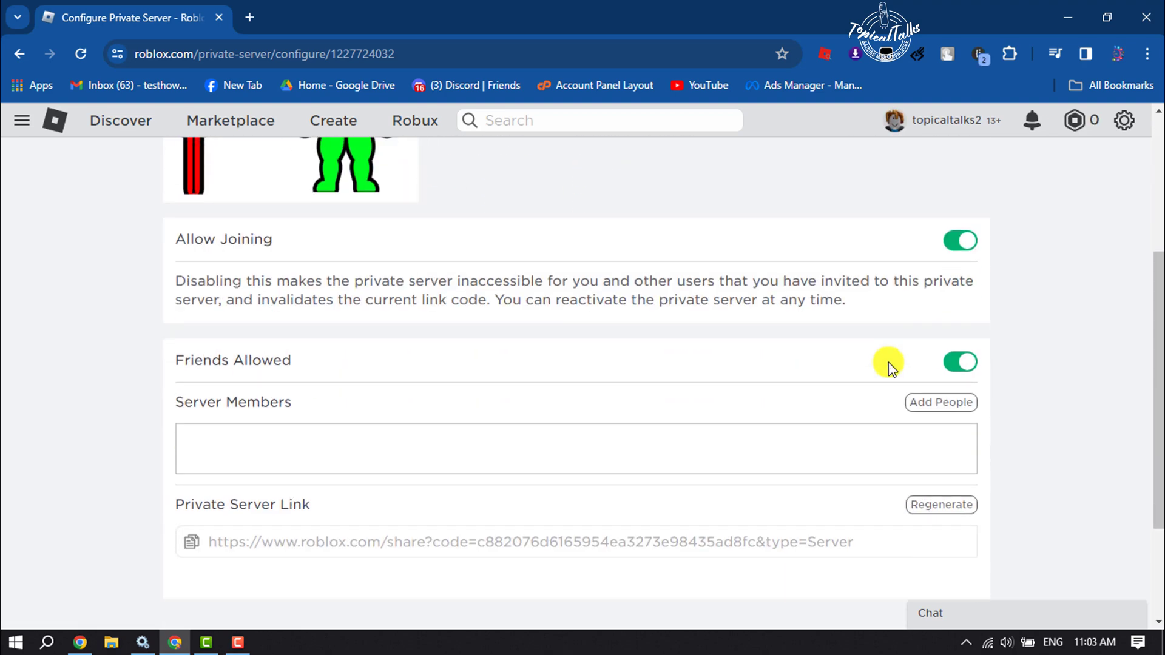
scroll(889, 362, up, 3)
scroll(889, 363, up, 2)
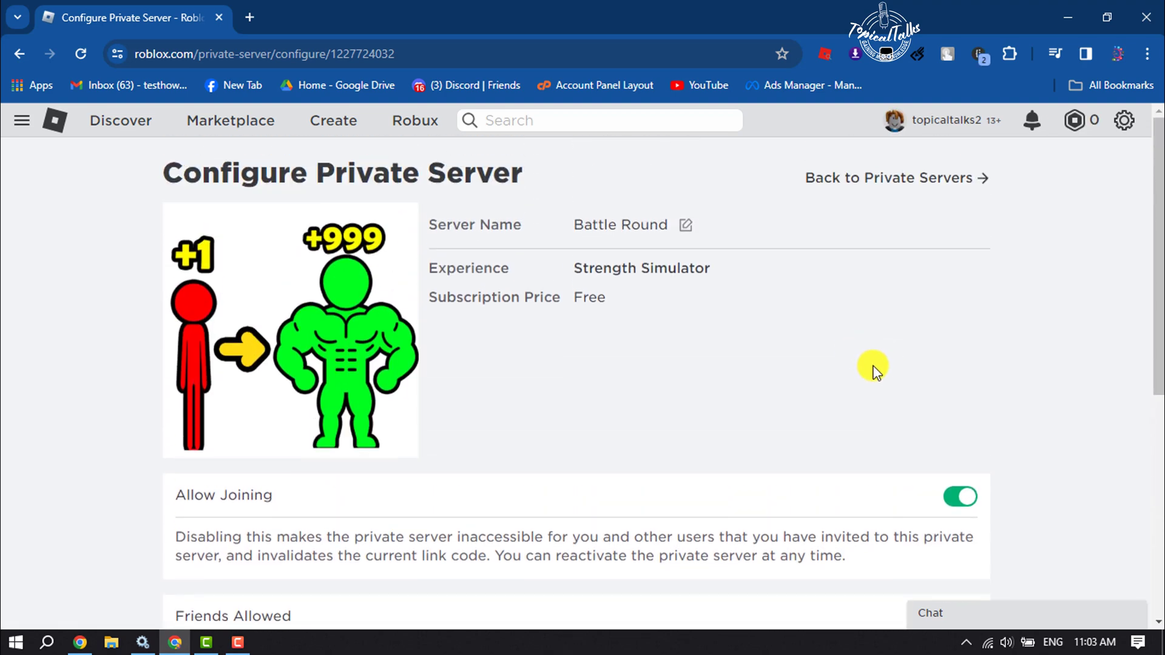
Switch off Allow Joining to deactivate the Battle Round private server.
click(958, 497)
scroll(961, 496, down, 1)
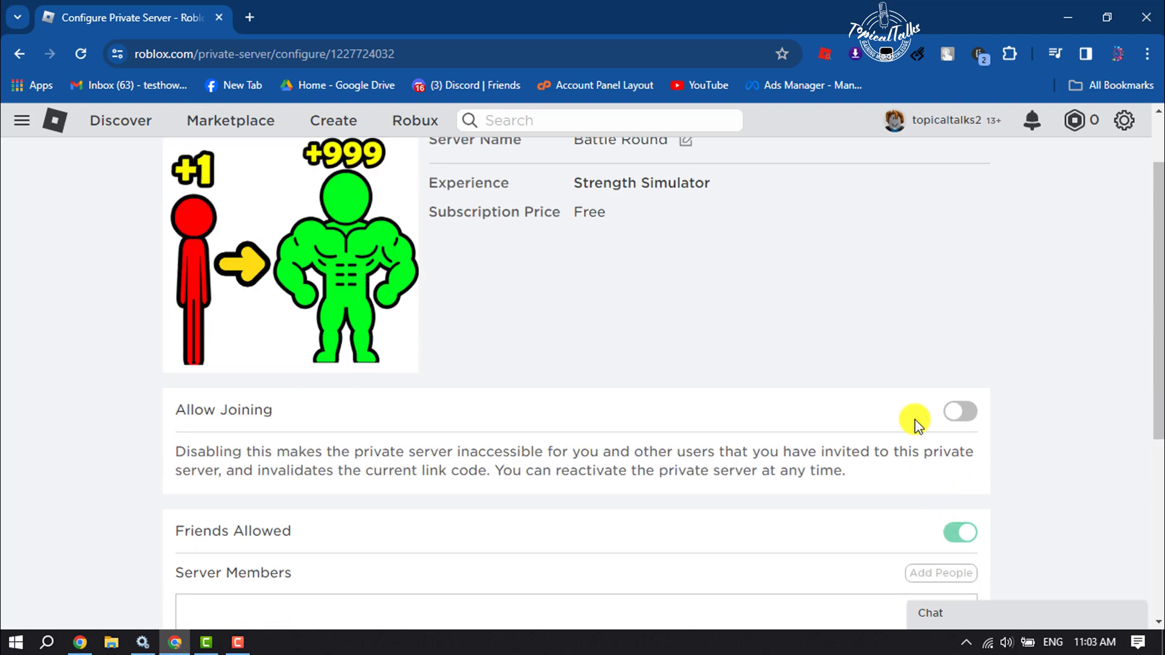
scroll(964, 424, up, 1)
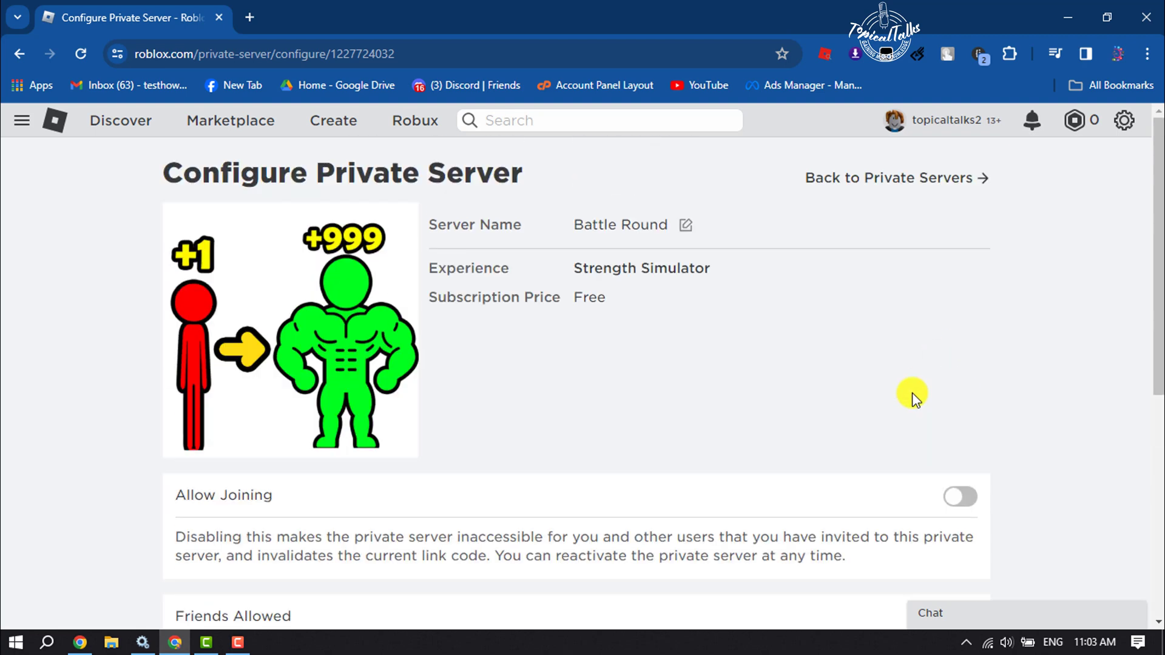